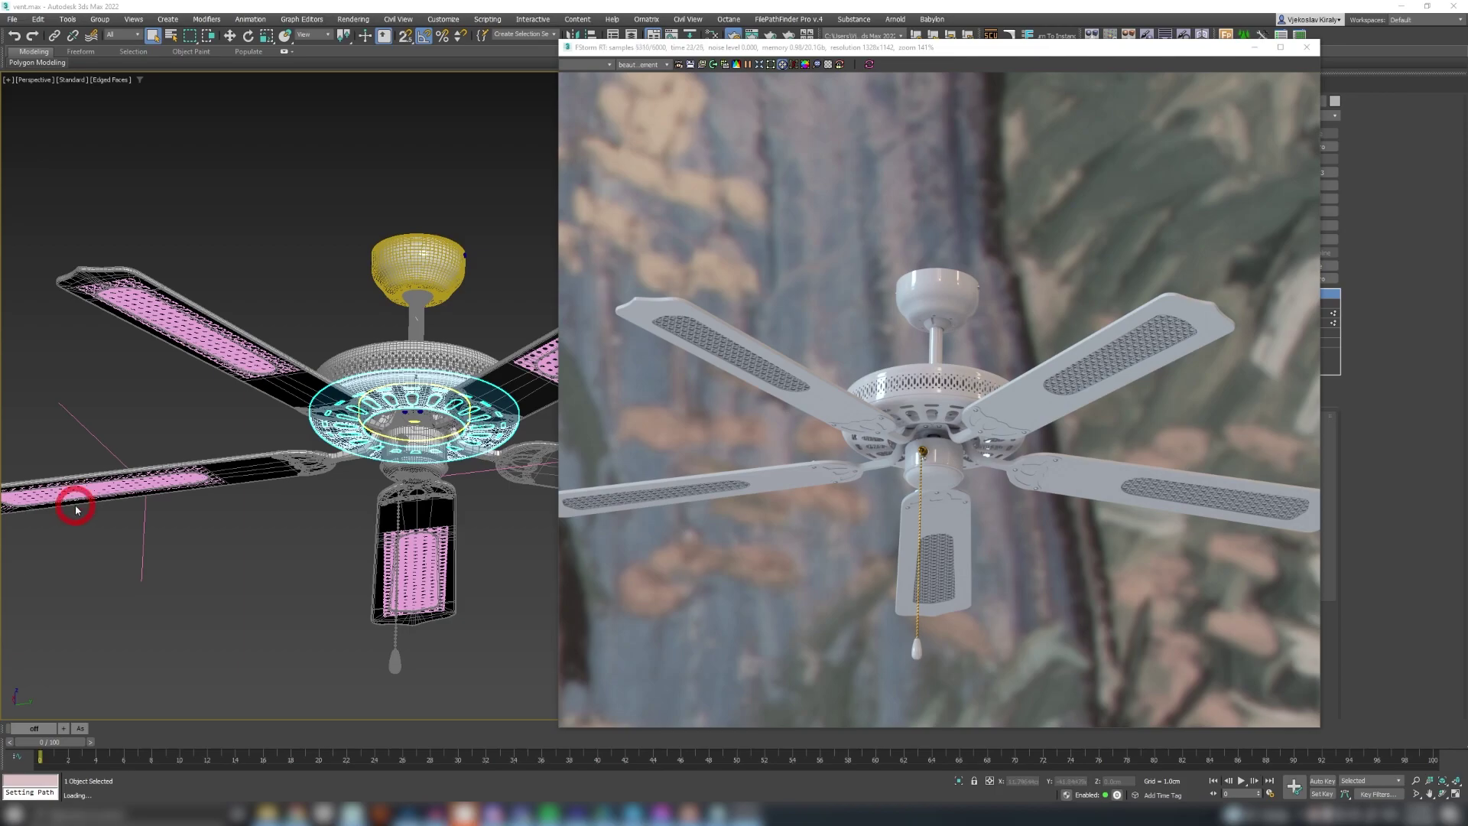
scroll(402, 396, up, 2)
scroll(400, 399, up, 2)
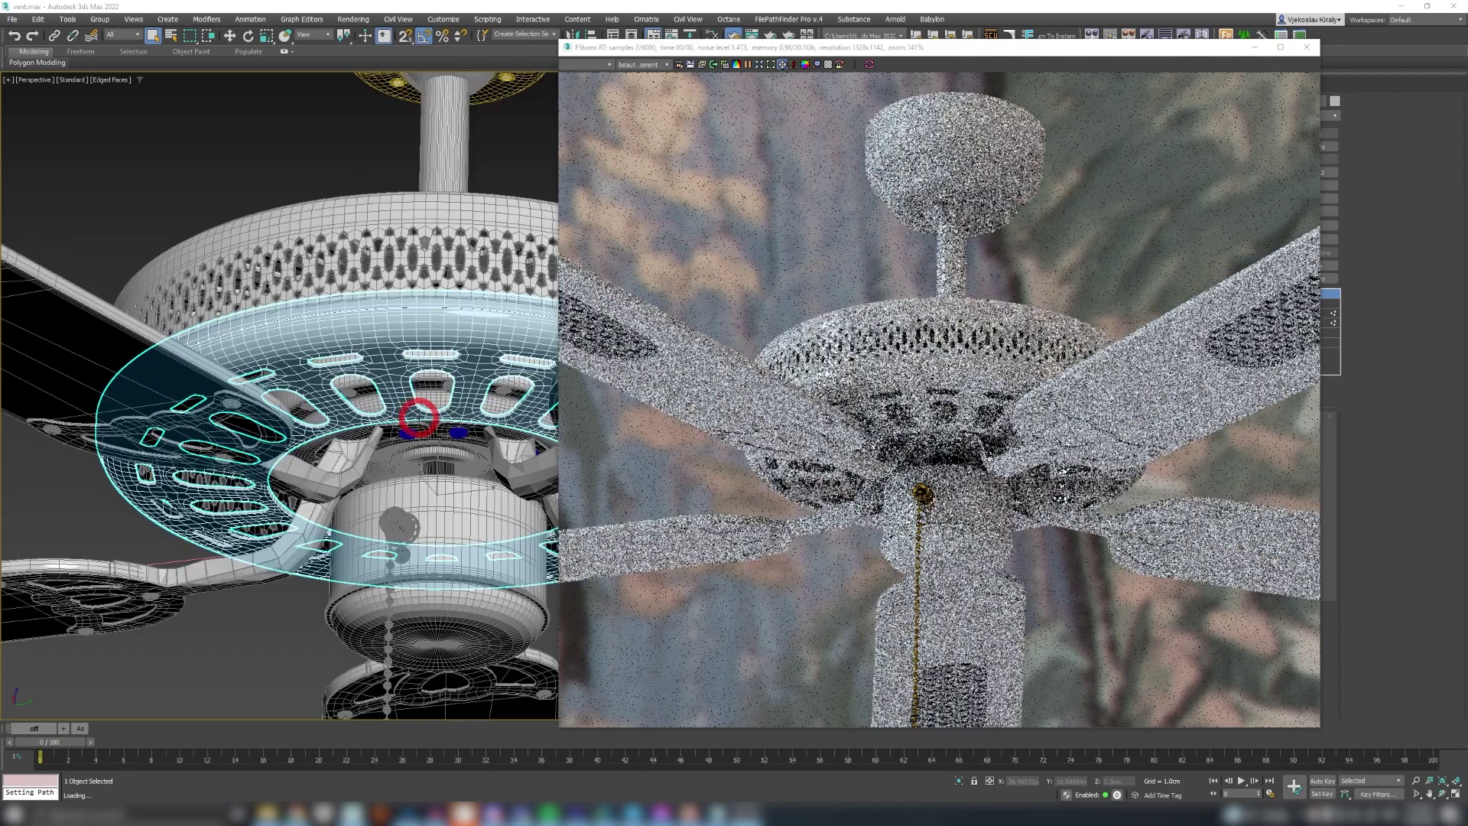
scroll(413, 414, up, 2)
scroll(401, 385, up, 2)
scroll(406, 344, up, 2)
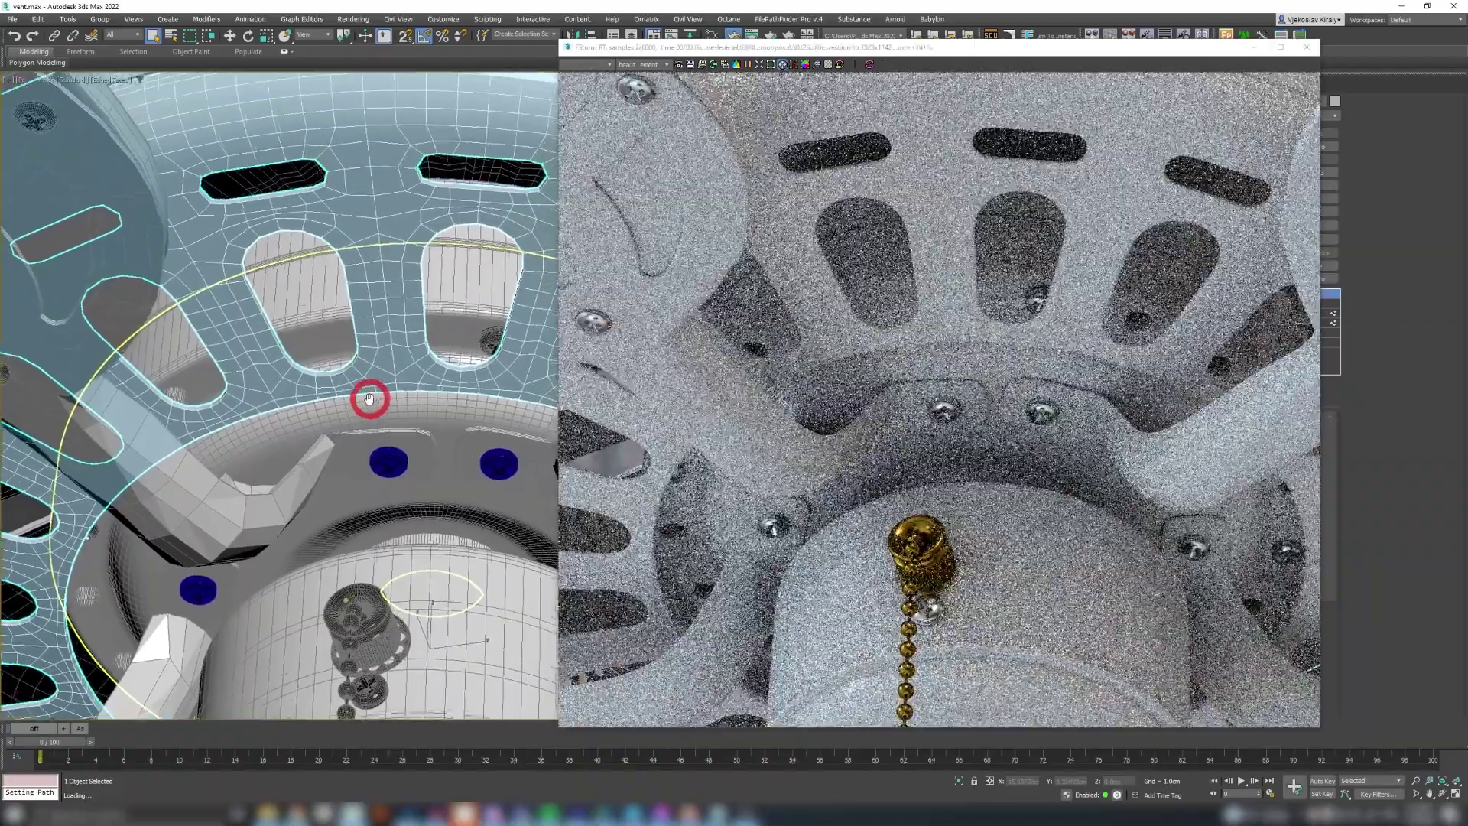
scroll(368, 399, up, 2)
scroll(371, 383, up, 3)
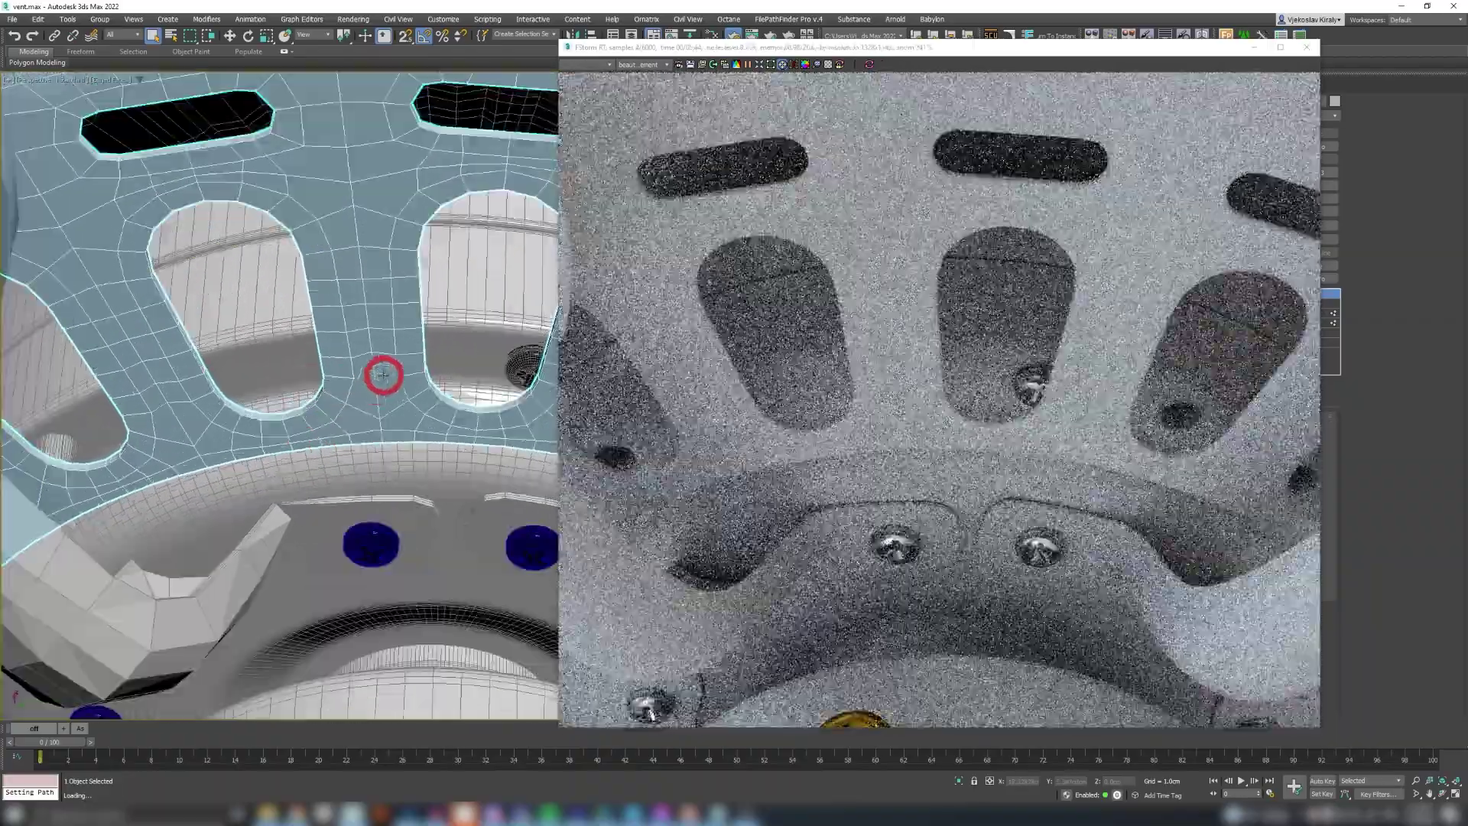
Step: Pan across the hub vents and center the view on the lower bracket screw
middle_drag(383, 376, 302, 433)
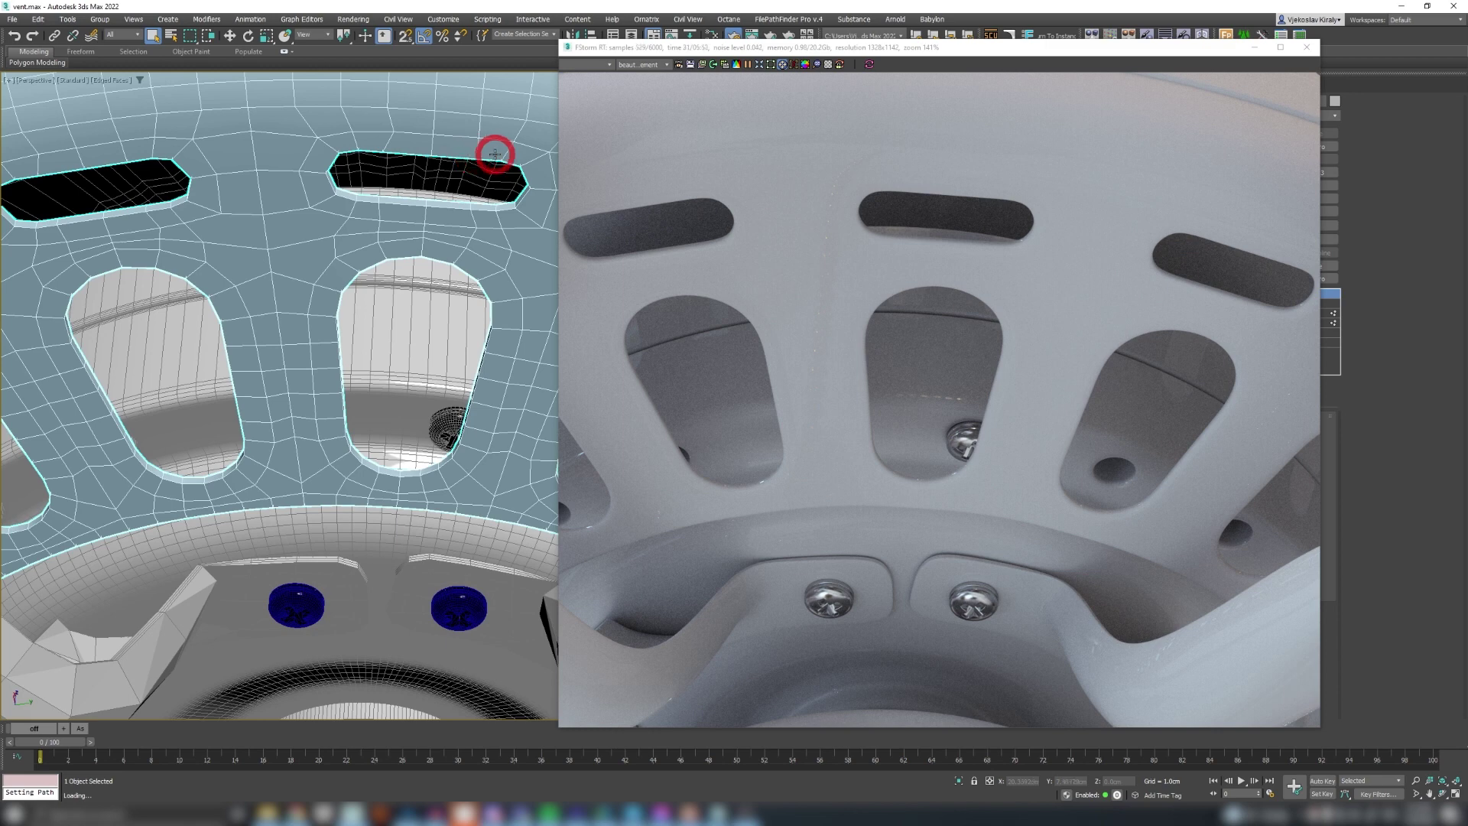
middle_drag(291, 544, 370, 370)
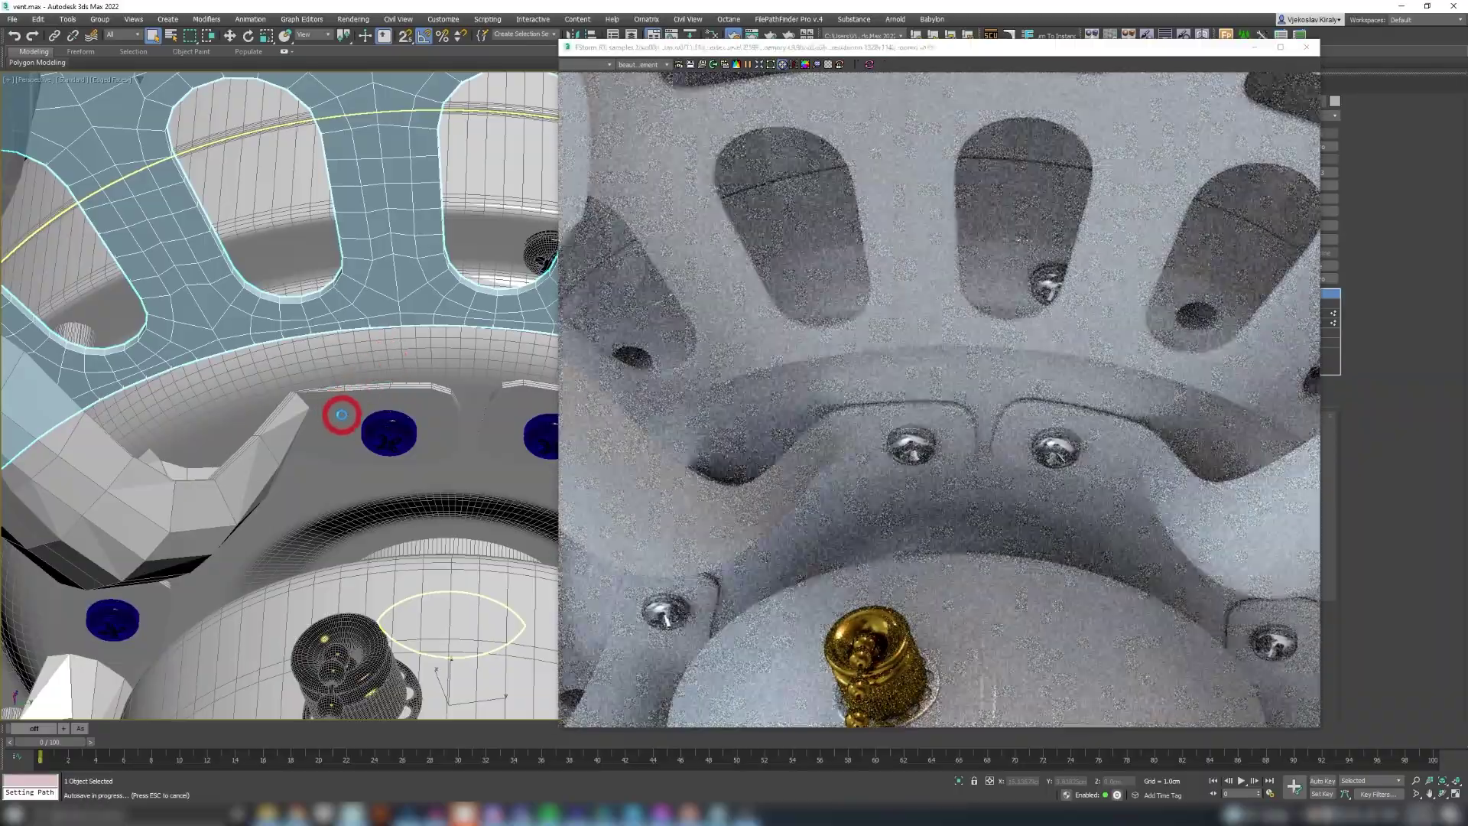
scroll(380, 295, up, 3)
scroll(379, 283, up, 2)
scroll(405, 376, up, 2)
middle_drag(404, 376, 368, 331)
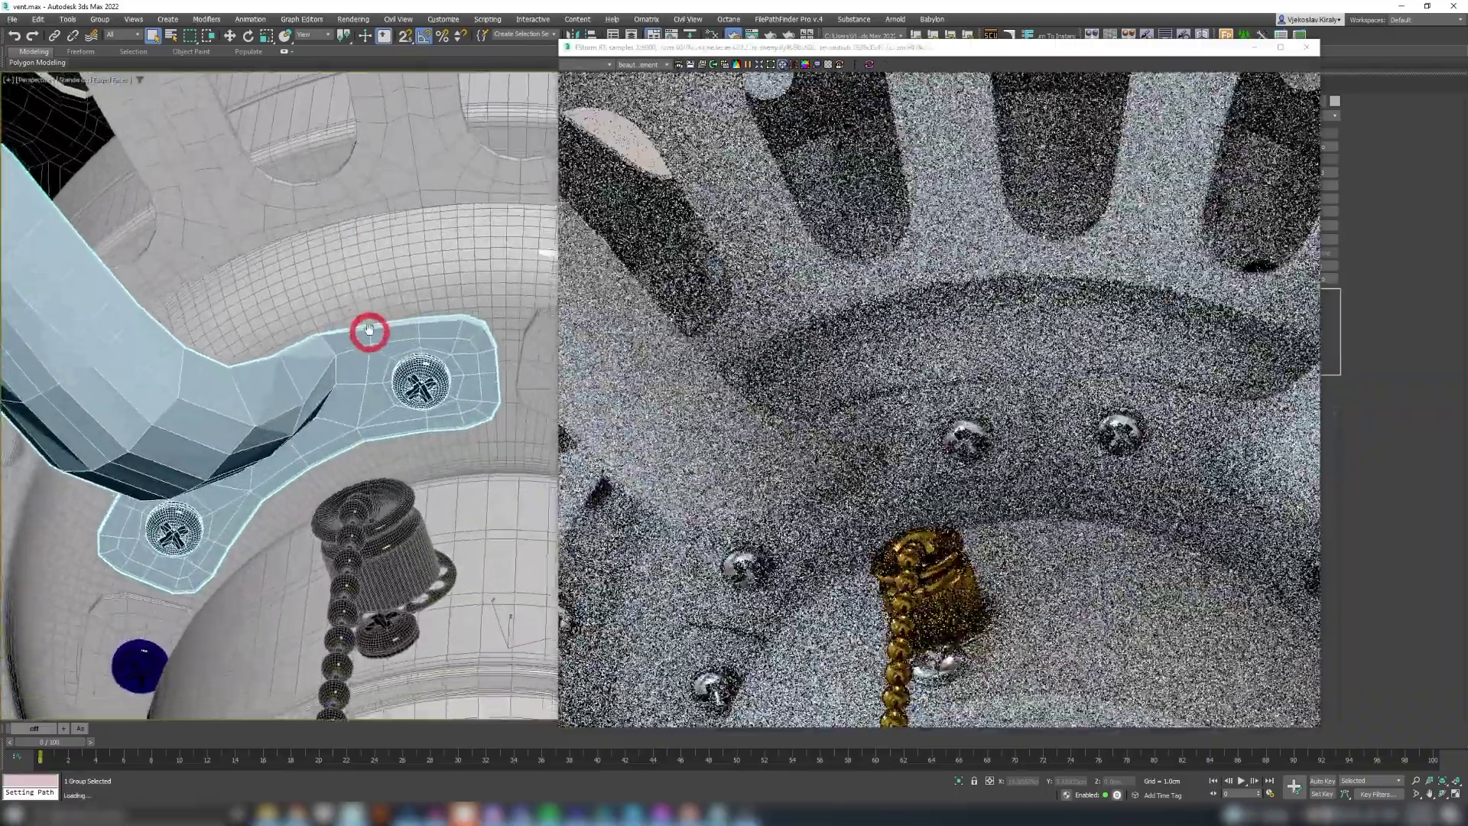
scroll(394, 354, up, 2)
scroll(397, 356, up, 2)
scroll(394, 376, up, 1)
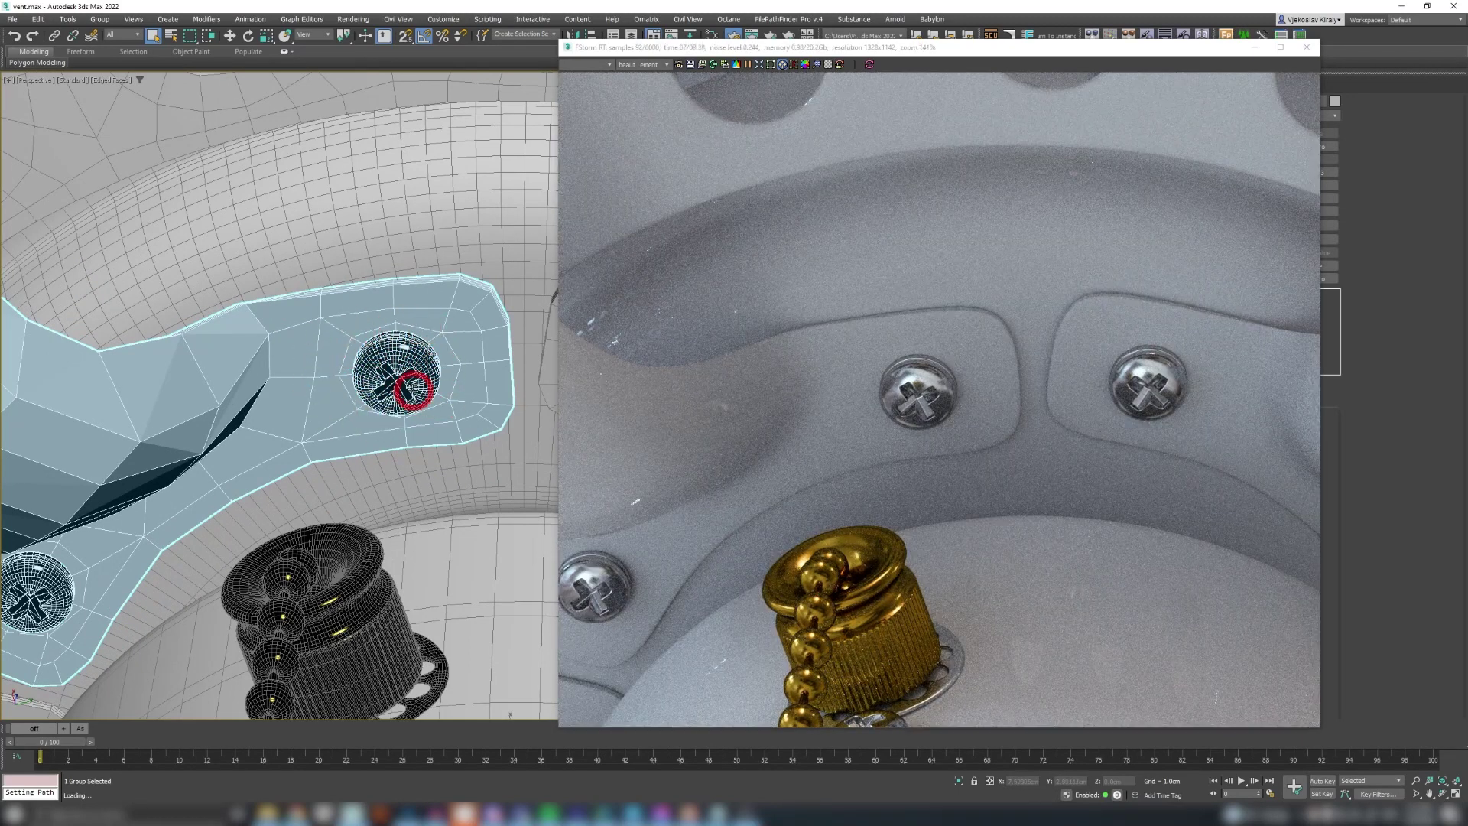
Step: Cycle the bracket's viewport display with F3/F4, ending with edged shading shown
key(F4)
key(F3)
key(F3)
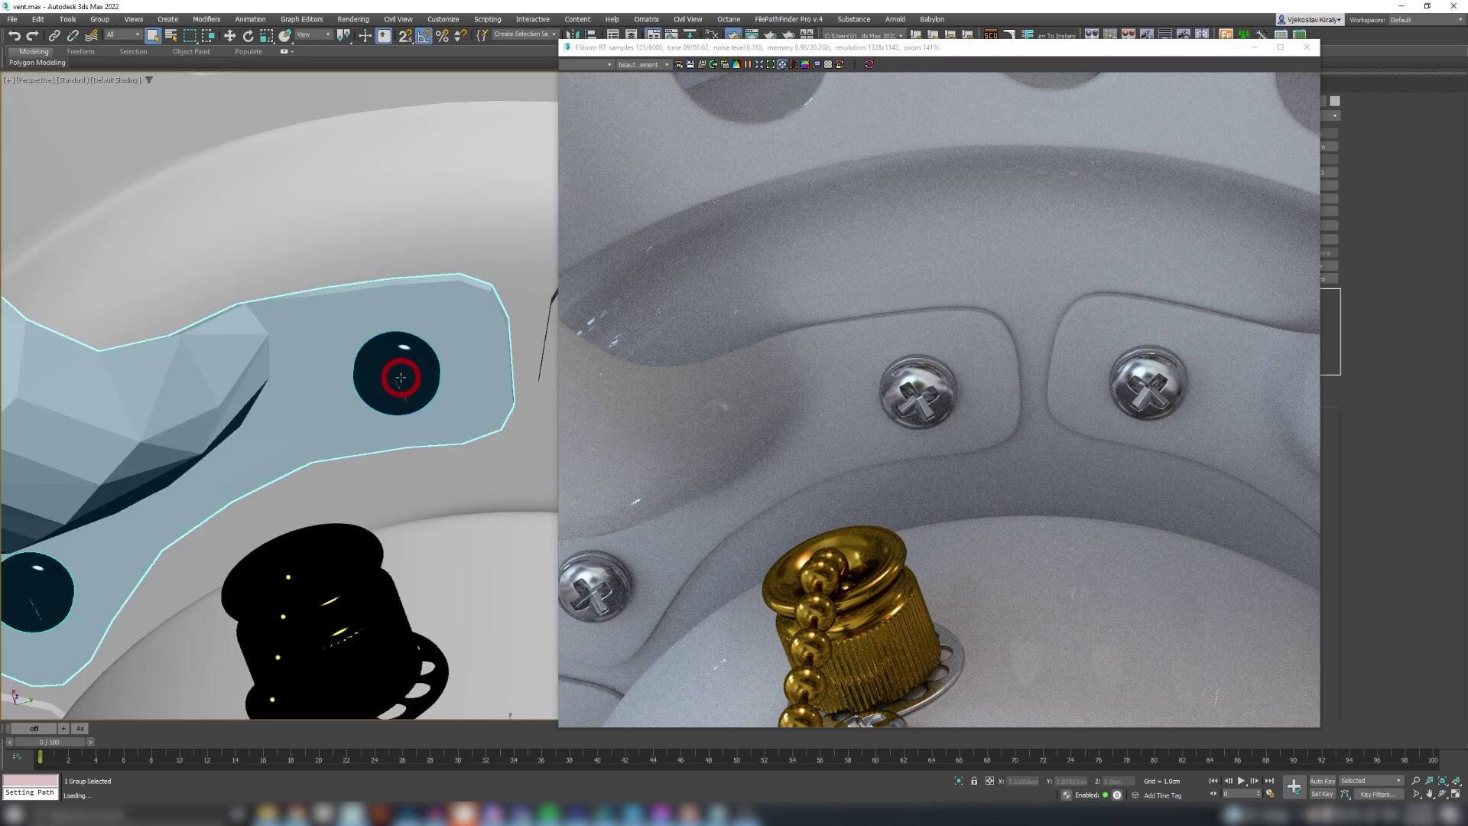
key(F3)
key(F3)
key(F4)
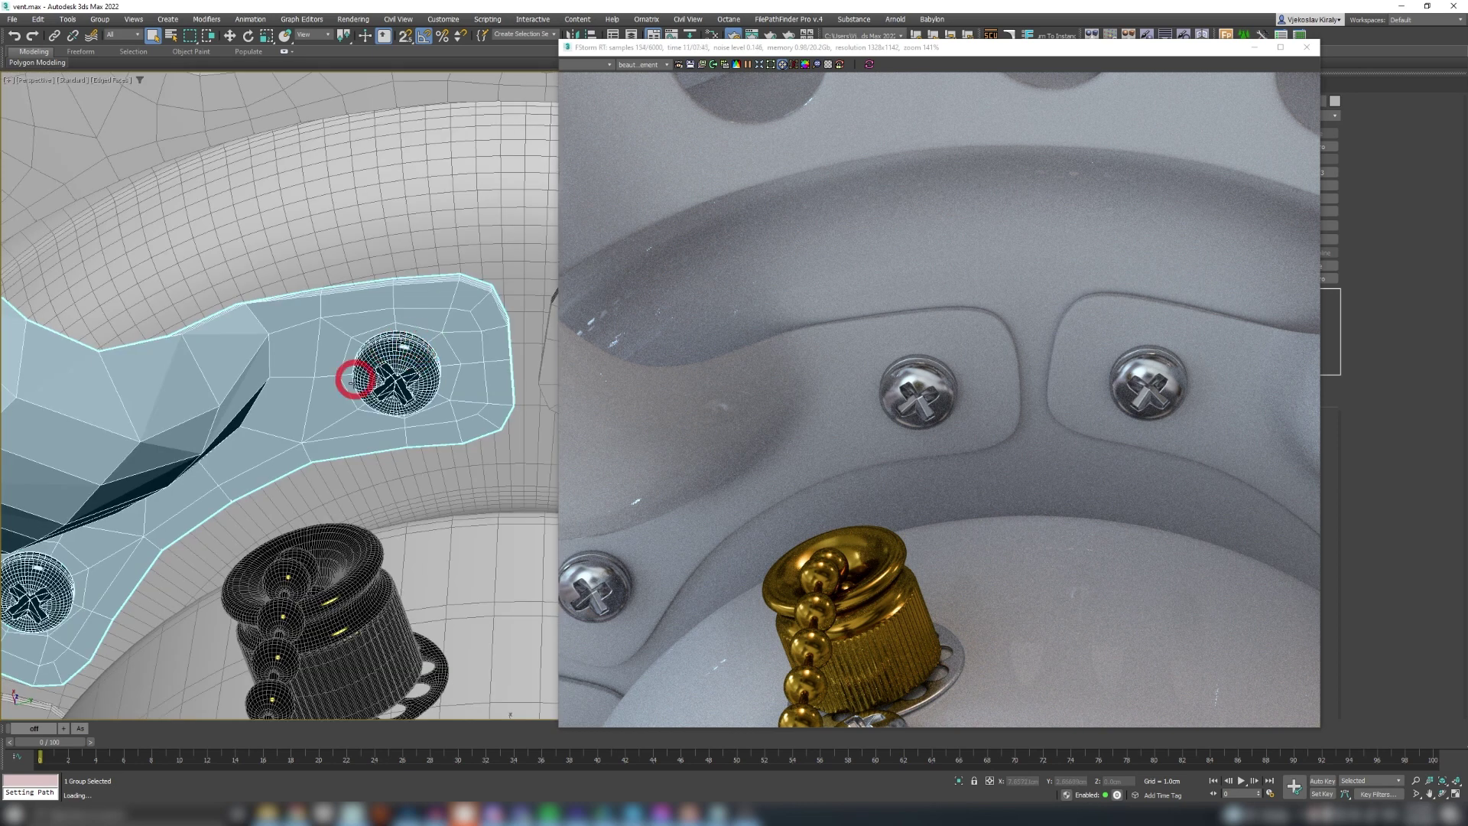
Step: Orbit around the bracket and its screws to view it from new angles
alt+middle_drag(379, 417, 430, 340)
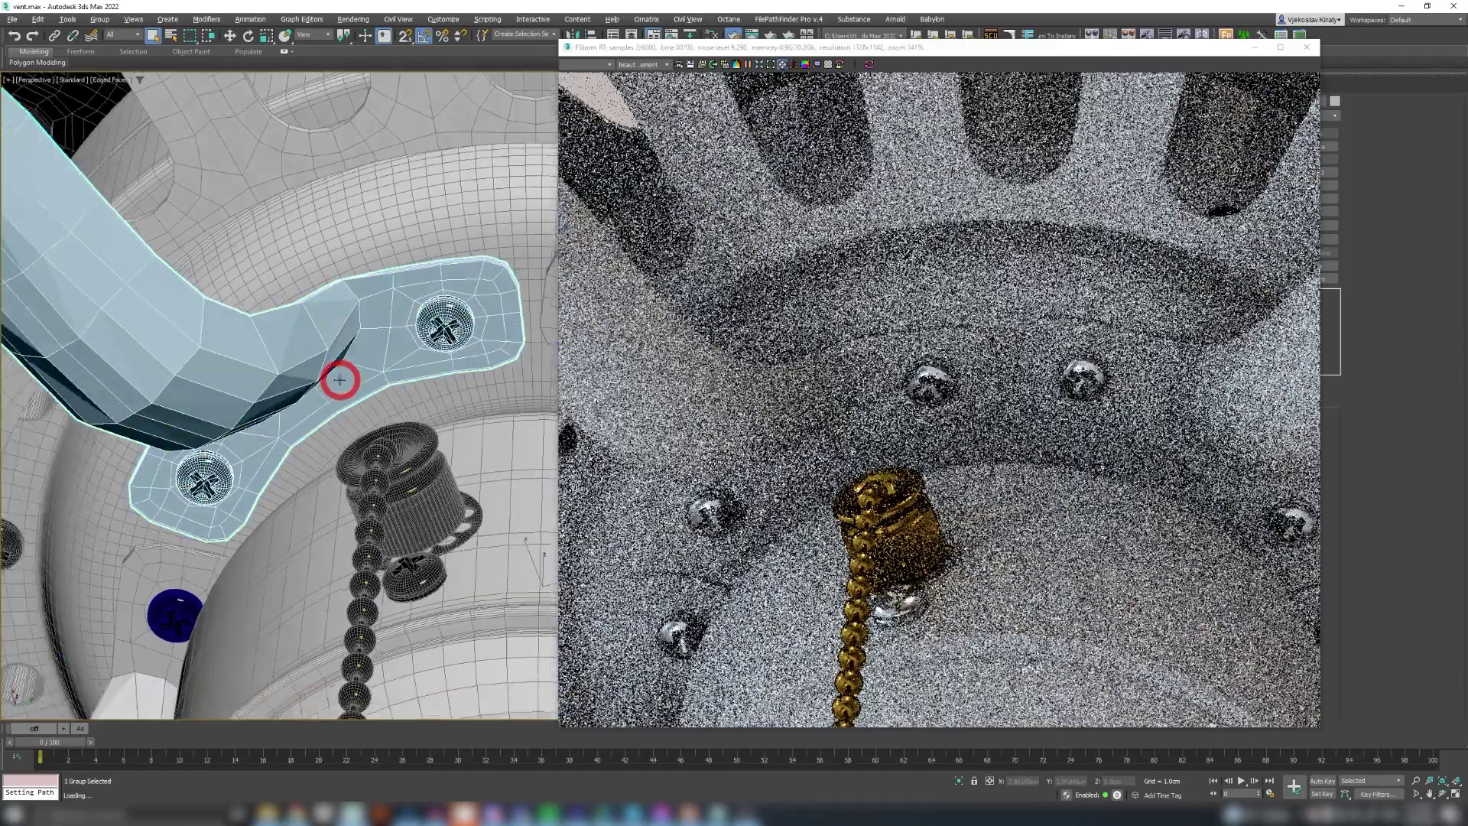
mouse_move(339, 380)
alt+middle_down()
mouse_move(331, 361)
mouse_move(355, 348)
mouse_move(256, 430)
mouse_move(471, 307)
alt+middle_up()
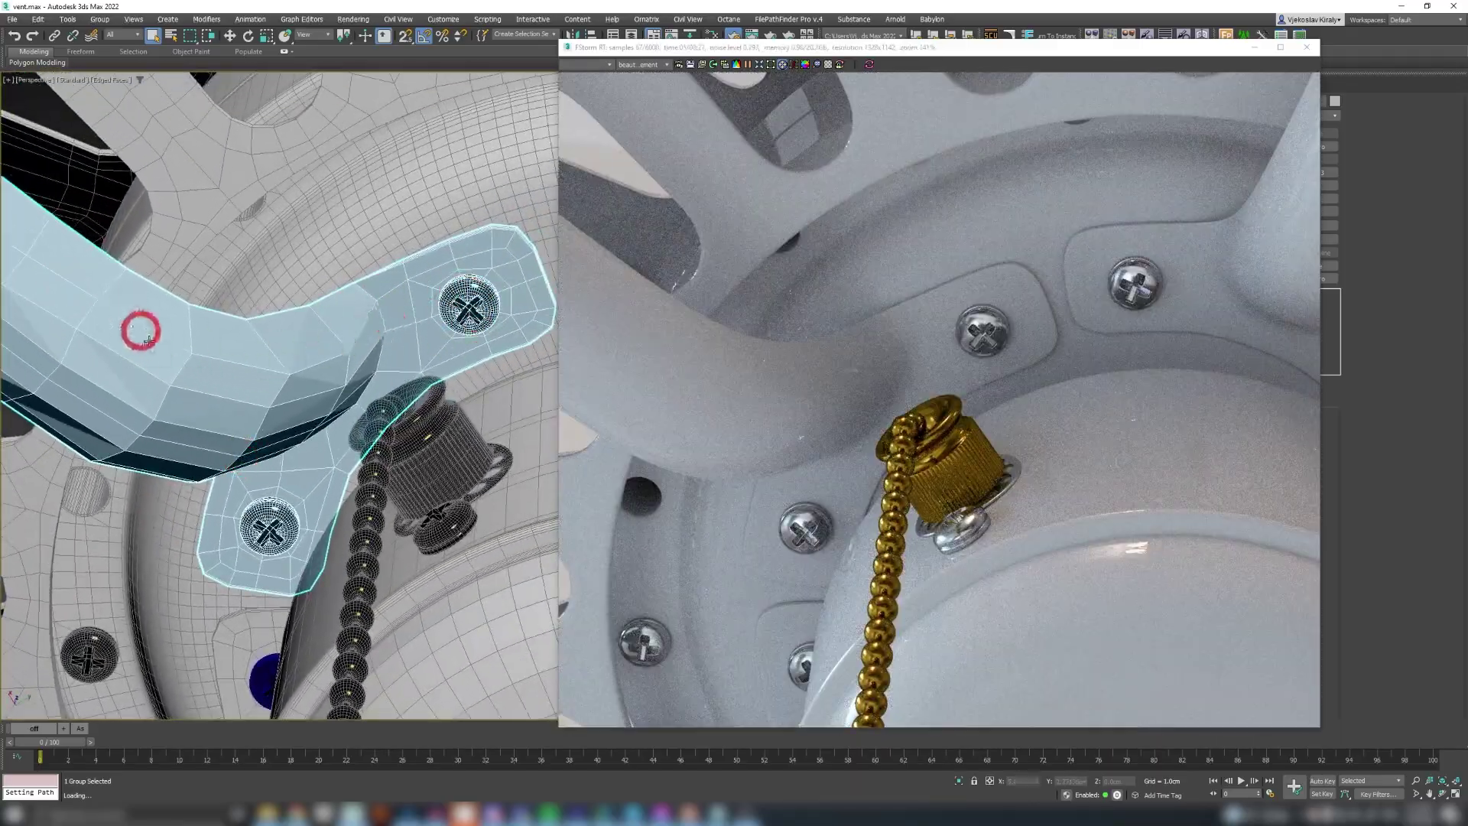
alt+middle_drag(447, 318, 429, 332)
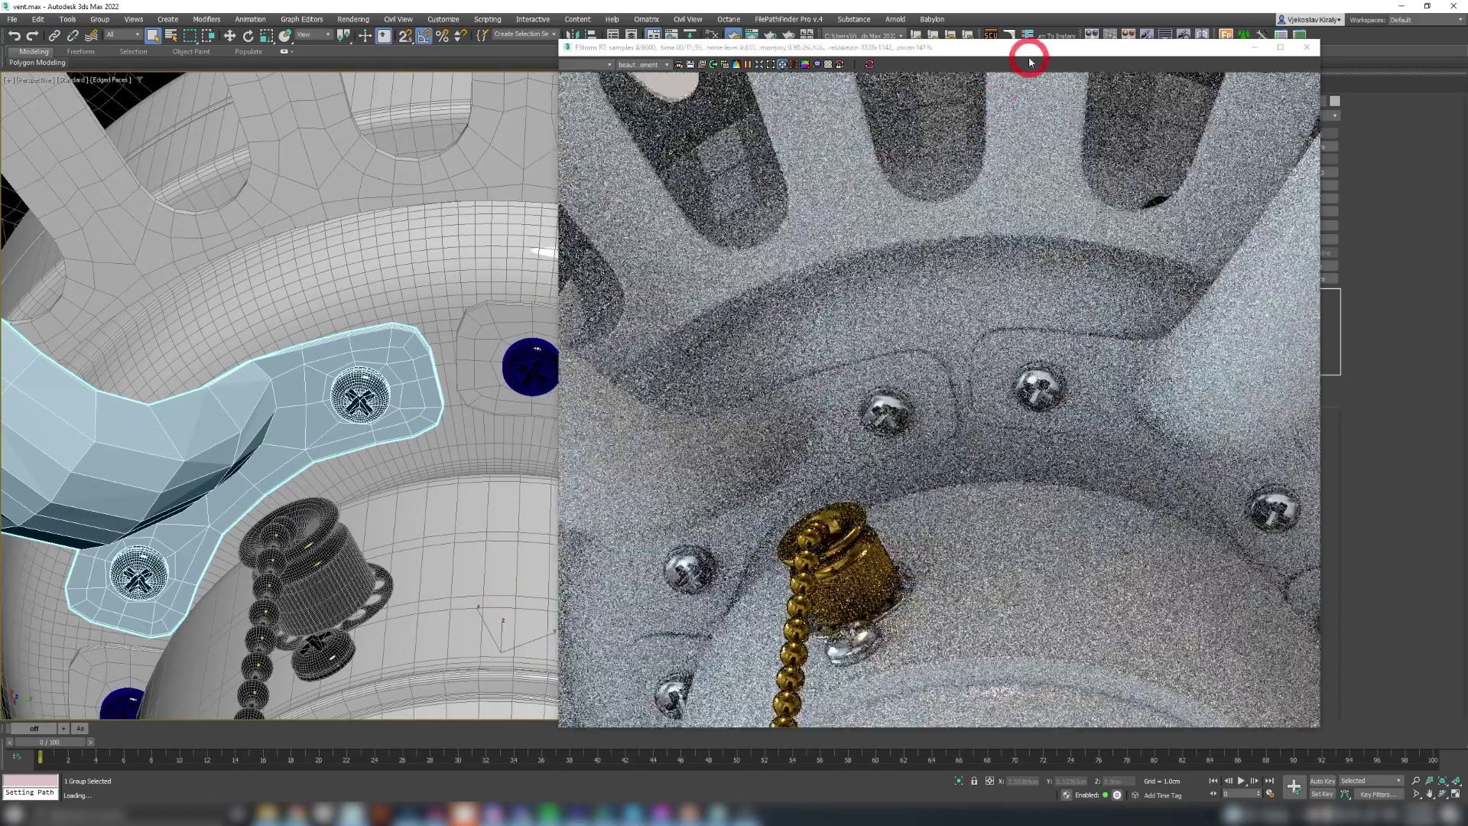
Step: Move the FStorm preview down to uncover the viewport, then open the bracket's group
drag(1030, 61, 903, 566)
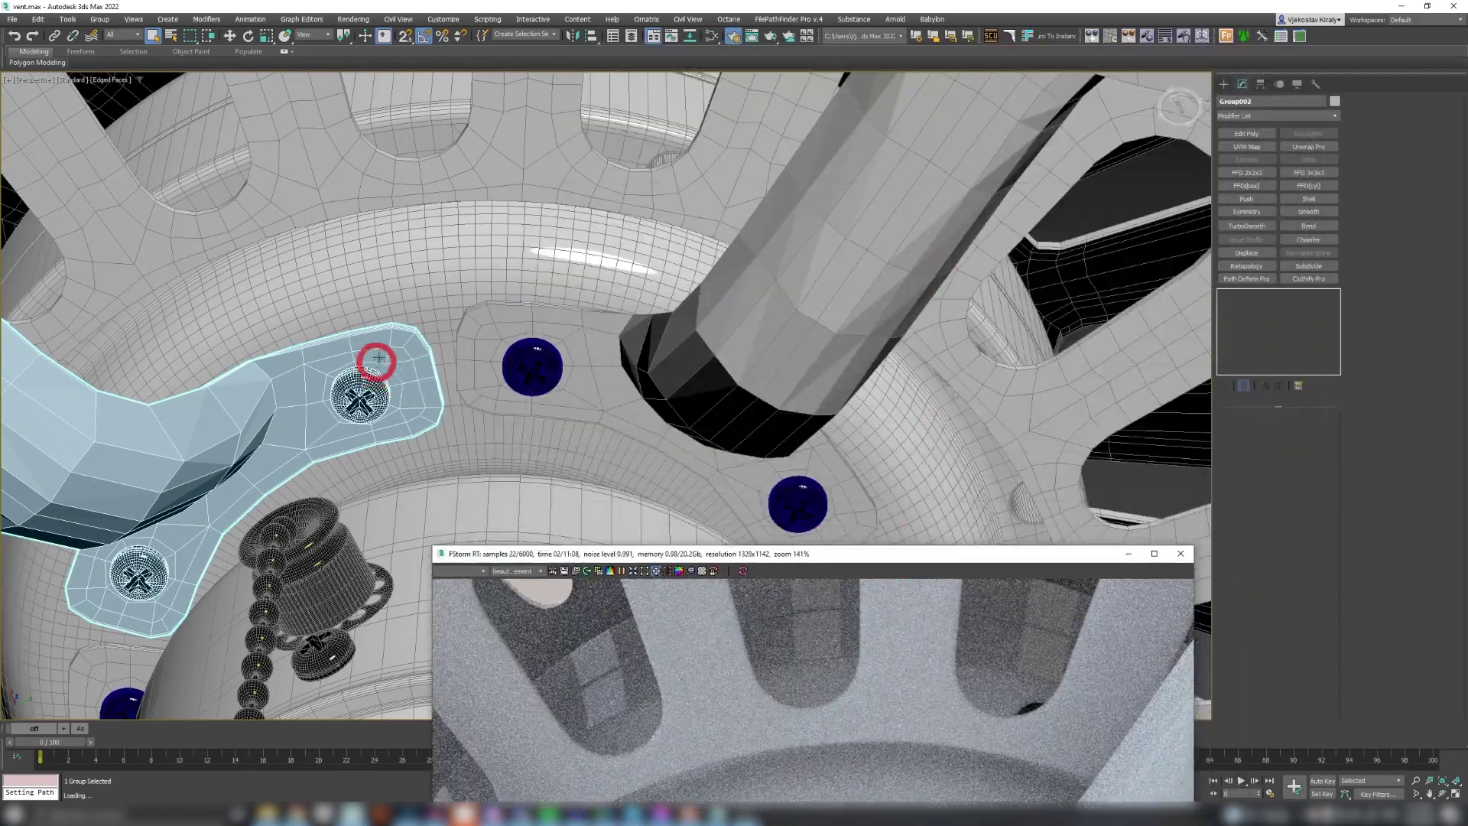
click(101, 18)
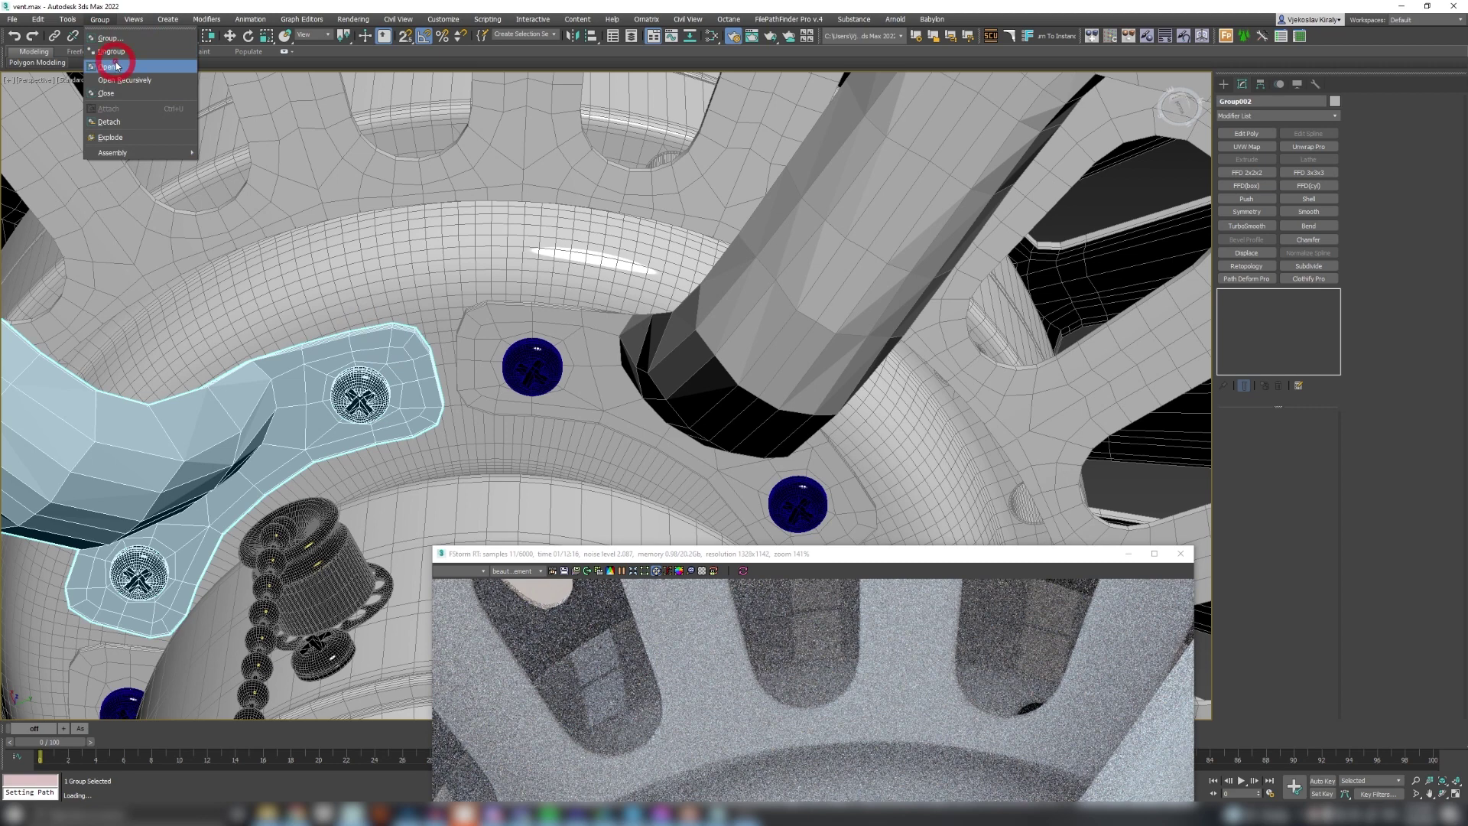
click(112, 65)
click(403, 337)
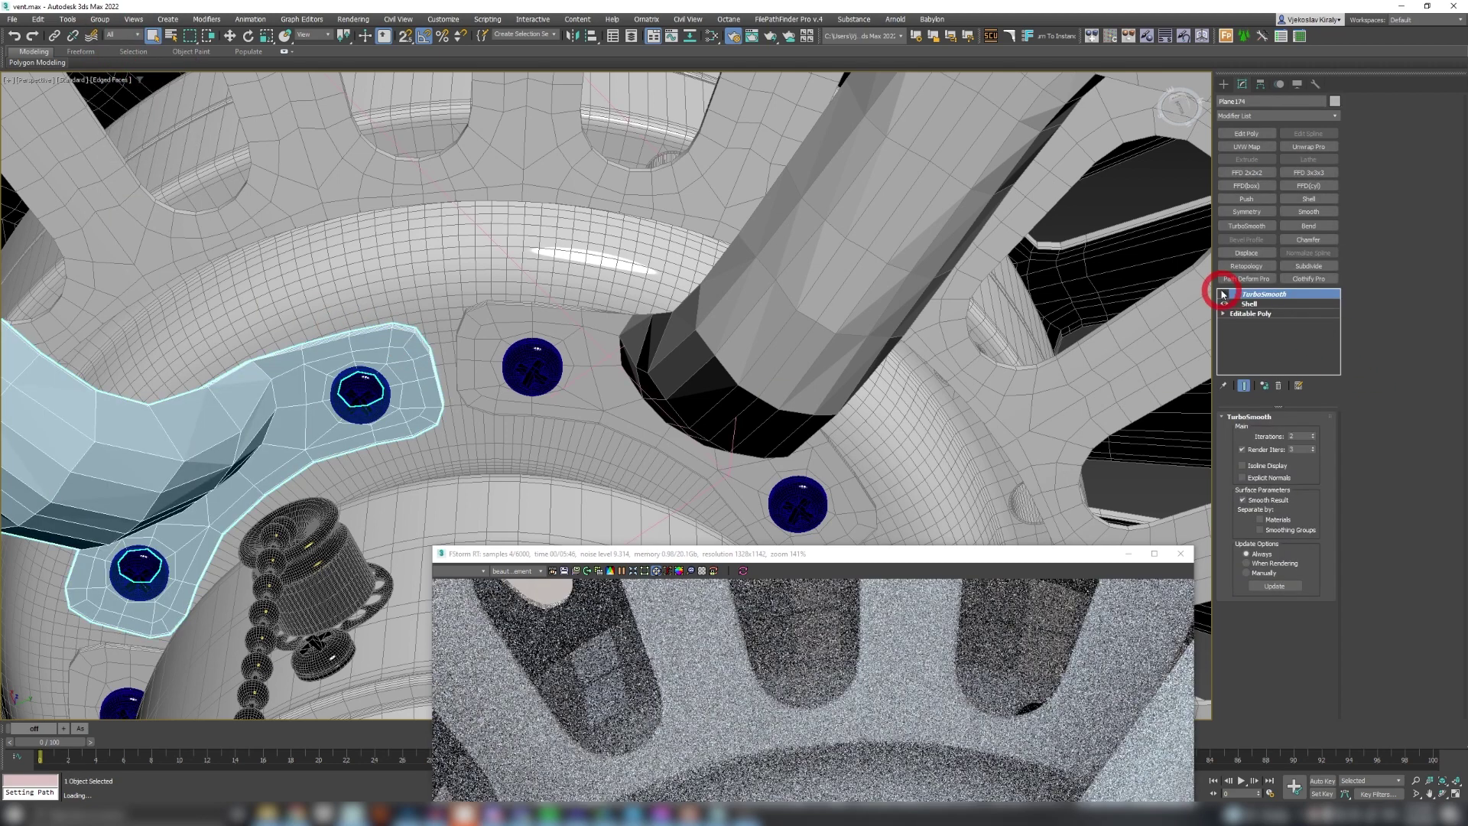
Step: Enable TurboSmooth on the bracket, dock FStorm upper right, and orbit the smoothed bracket
click(1223, 294)
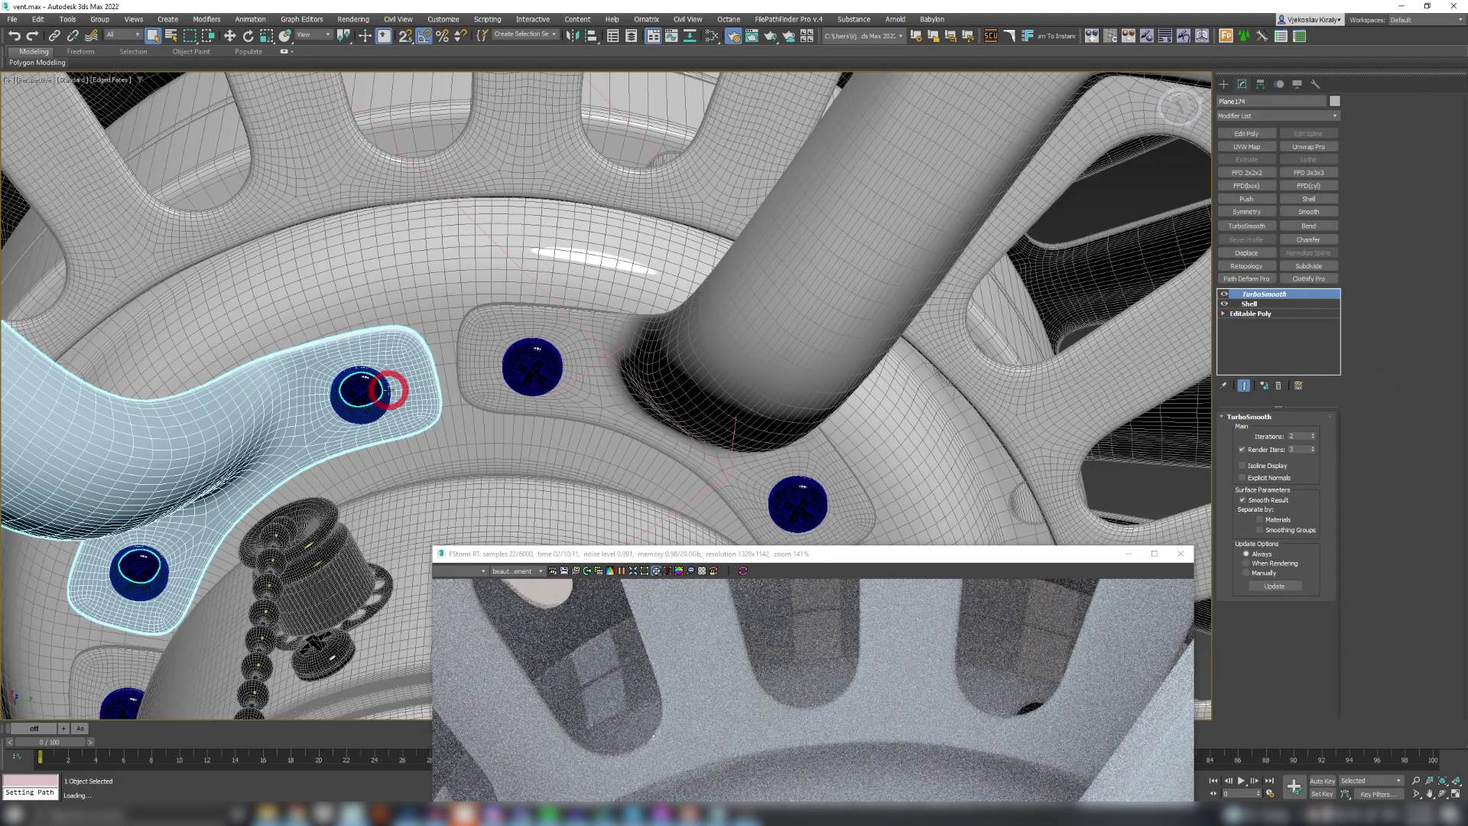
scroll(540, 328, up, 2)
scroll(509, 338, up, 2)
scroll(535, 321, up, 1)
scroll(545, 299, up, 3)
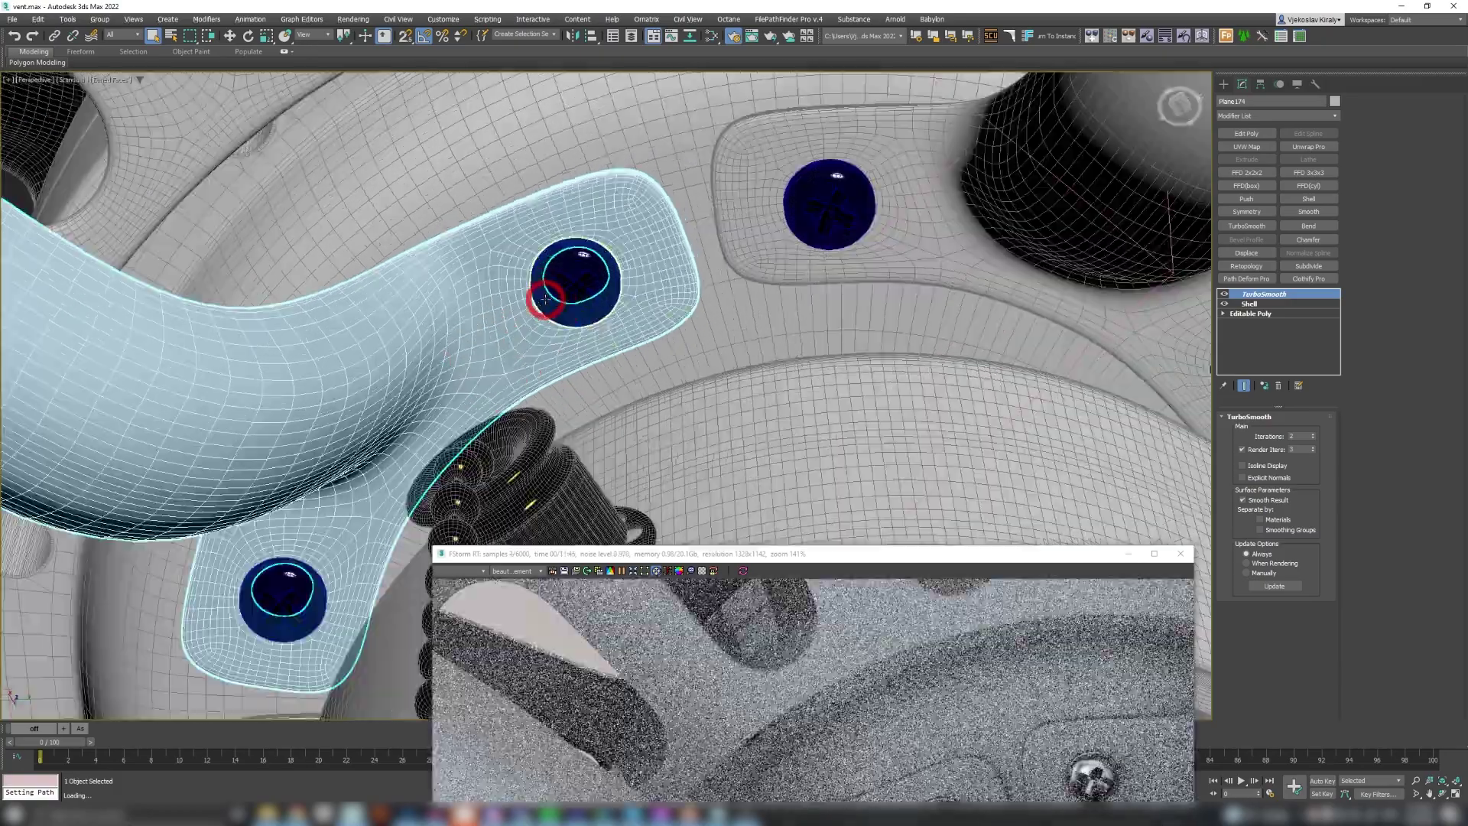
scroll(597, 264, up, 1)
scroll(624, 380, down, 3)
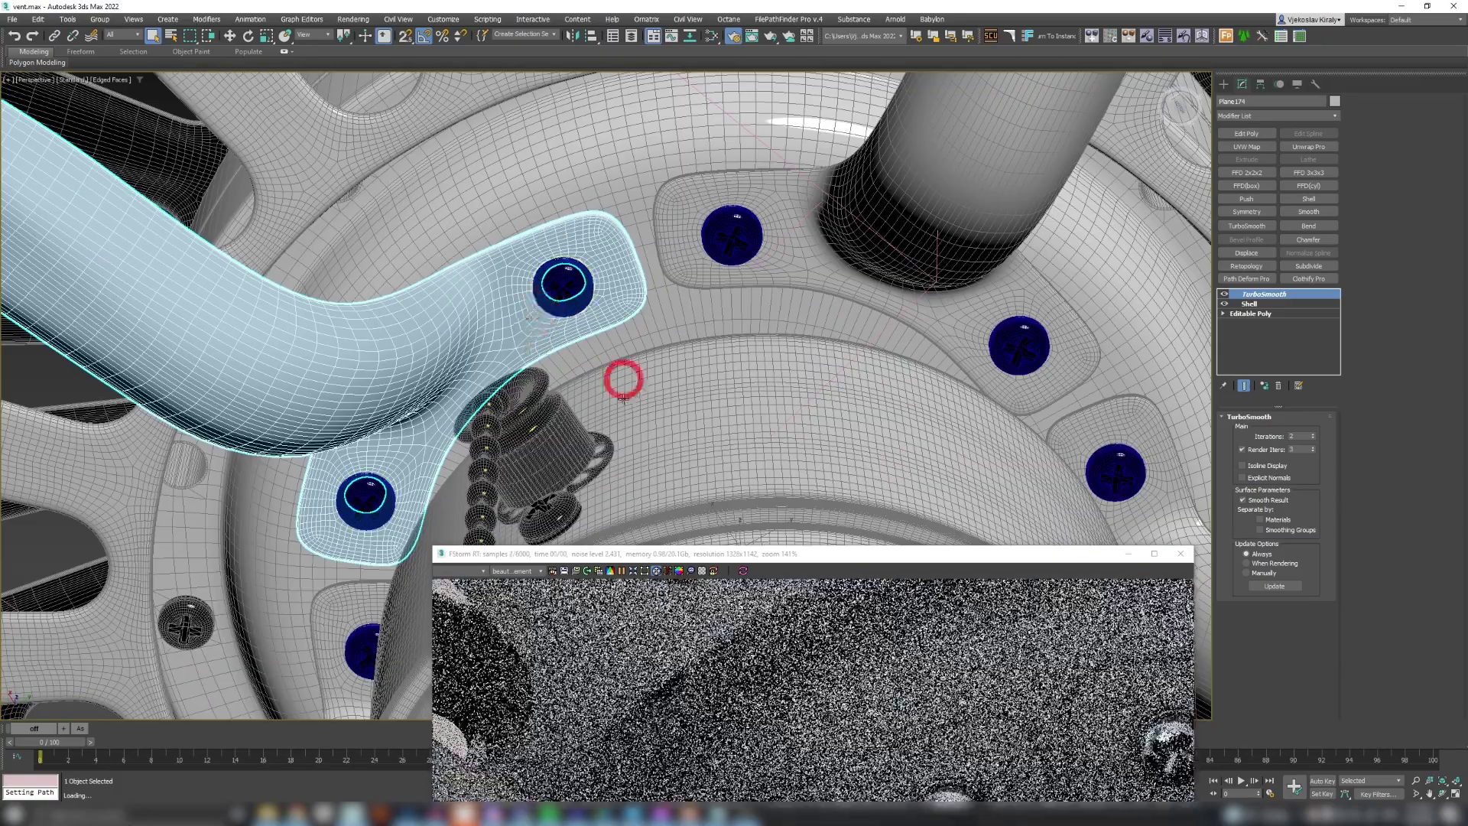
drag(781, 555, 924, 91)
scroll(405, 359, up, 2)
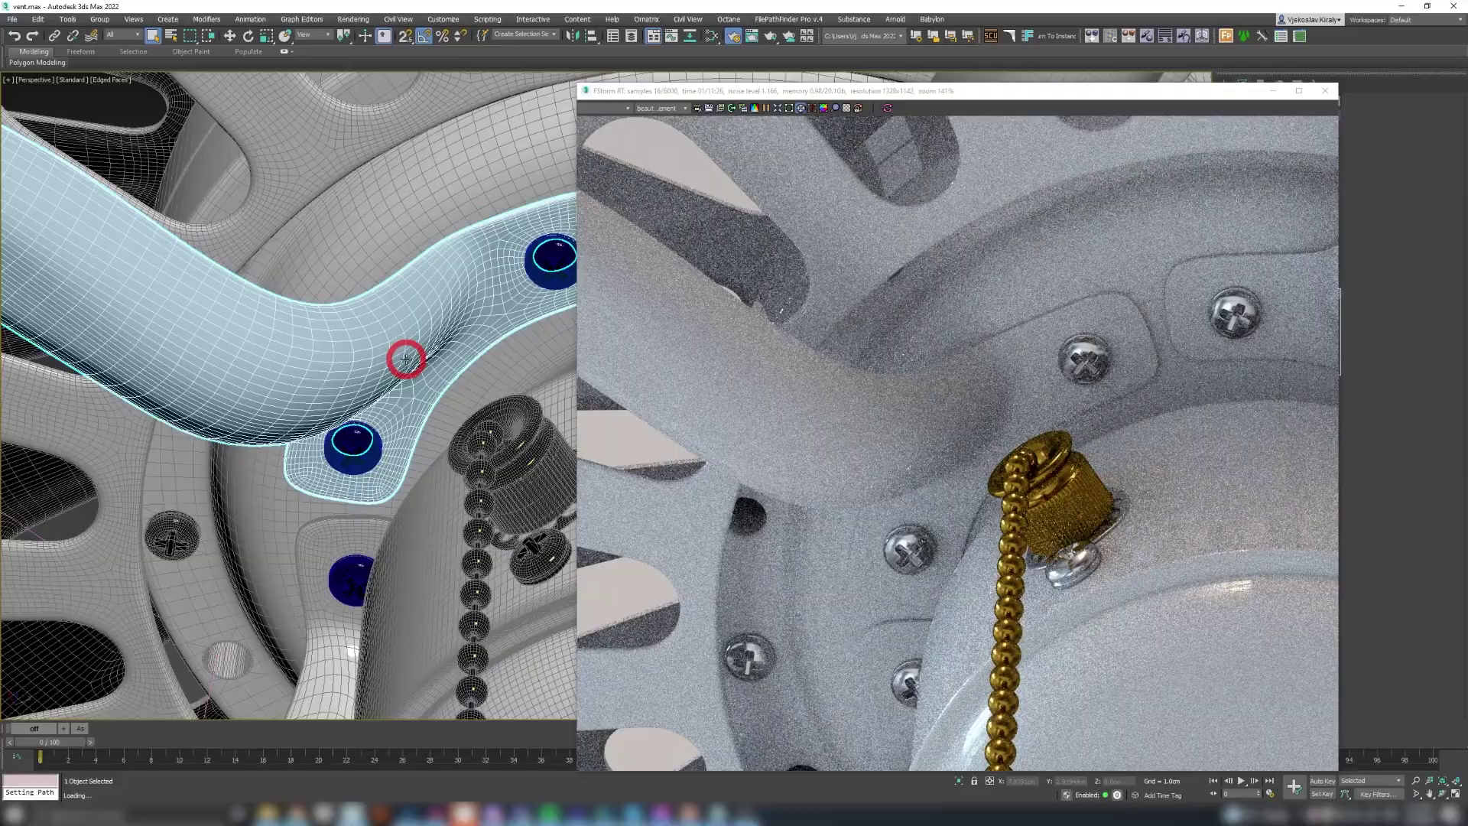
alt+middle_drag(405, 359, 429, 235)
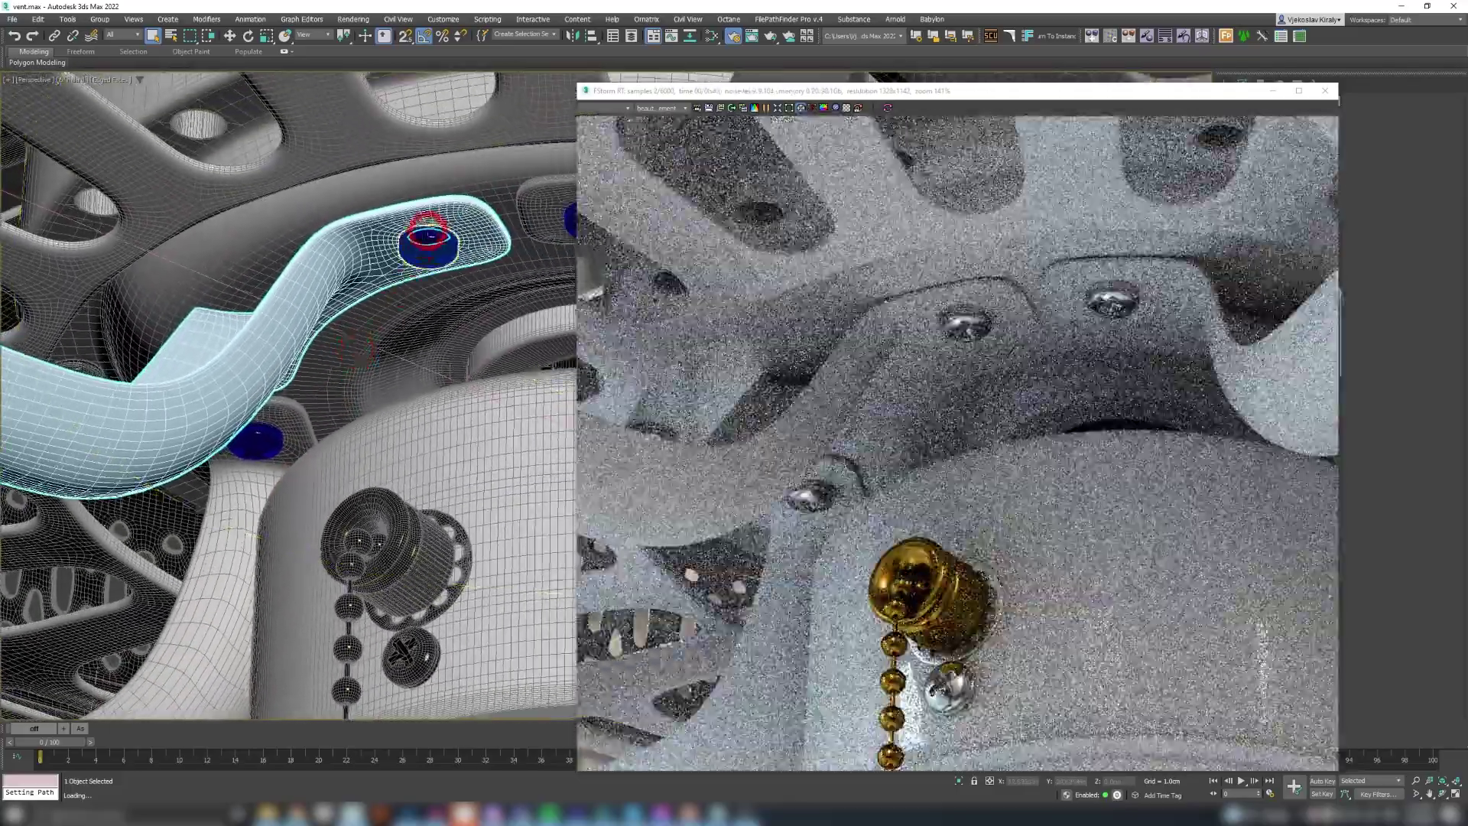
scroll(429, 234, up, 2)
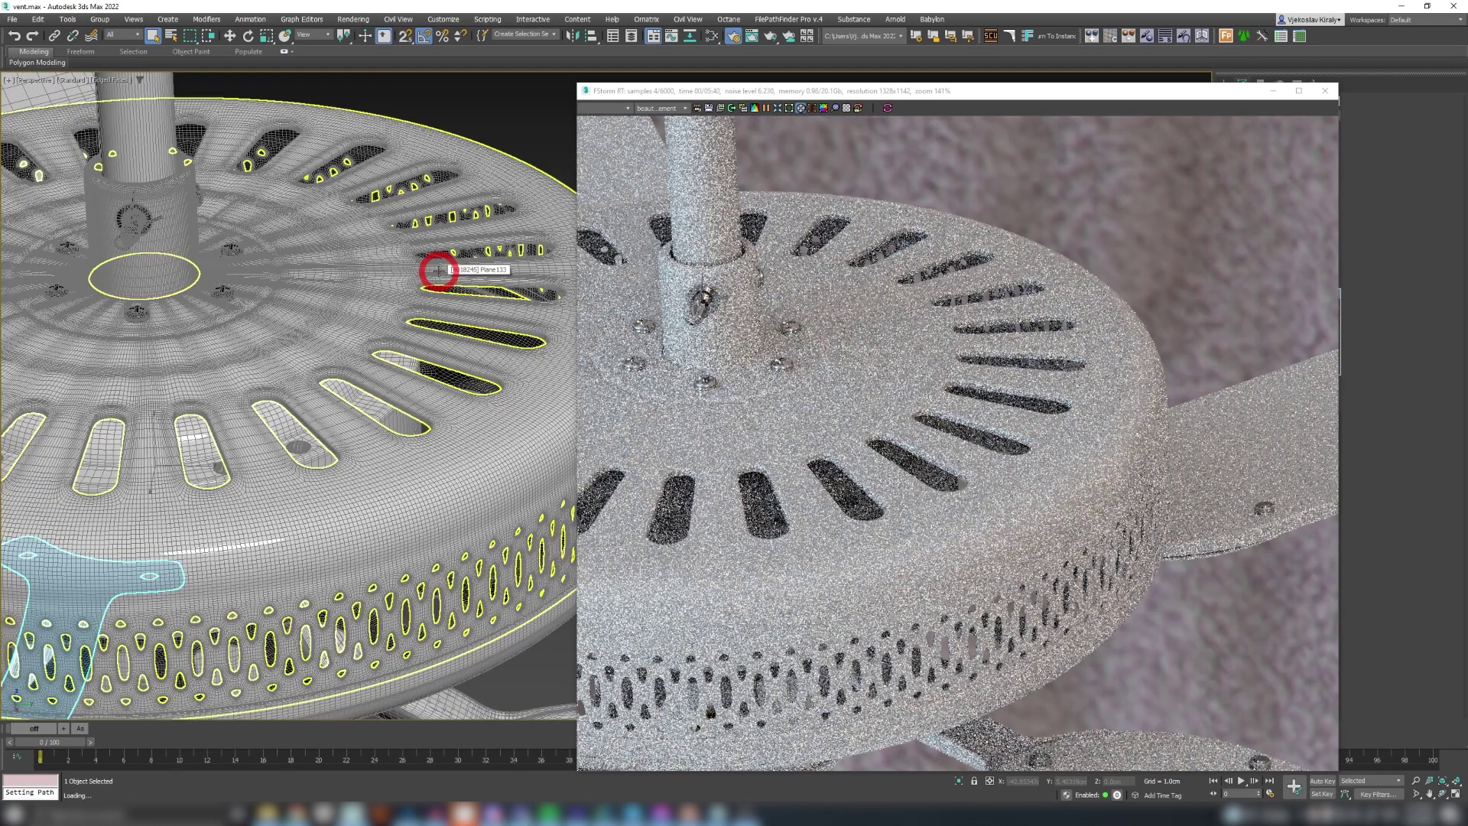
scroll(437, 269, up, 3)
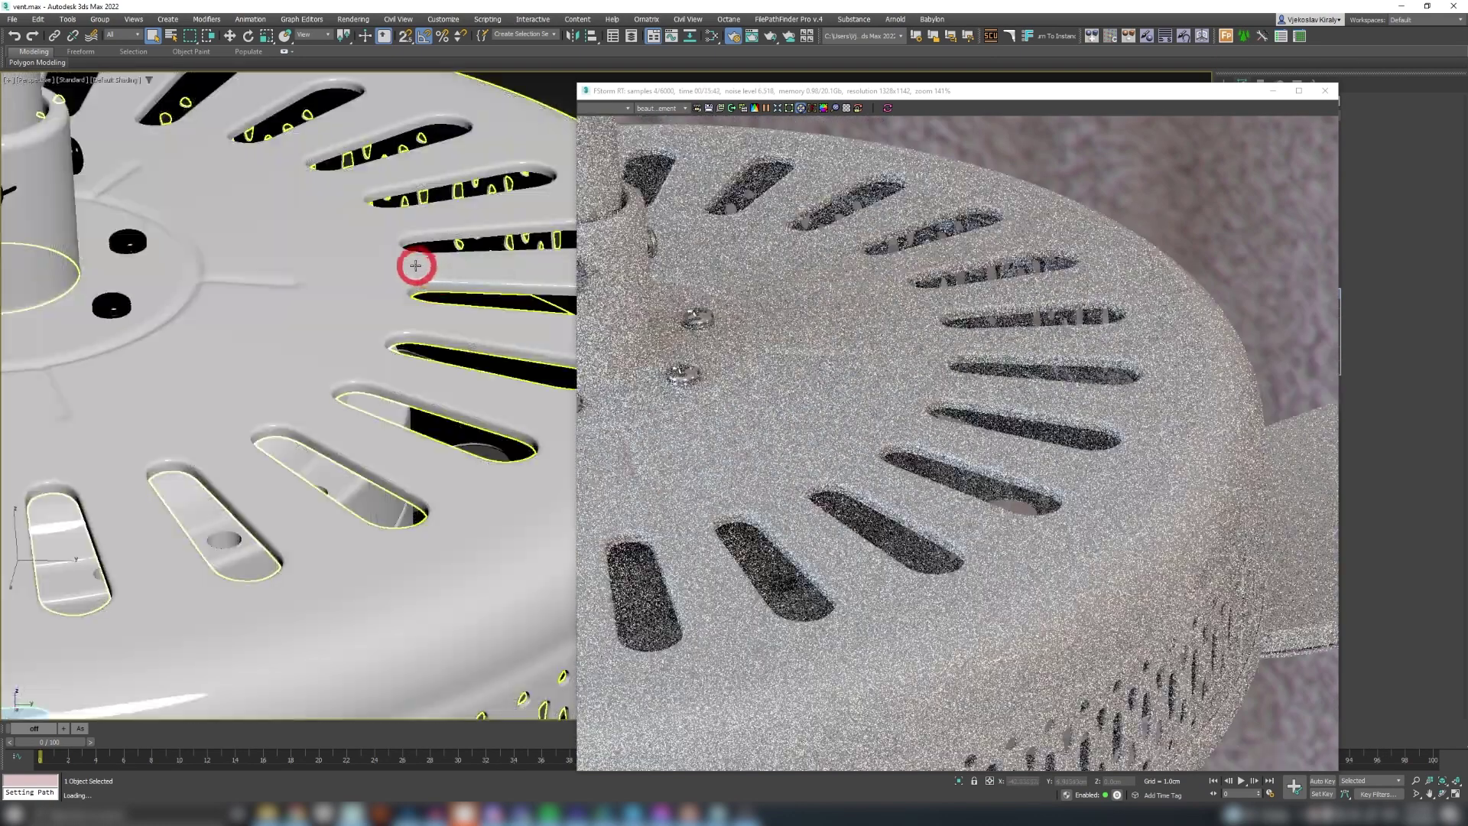
mouse_move(416, 264)
alt+middle_down()
mouse_move(376, 258)
mouse_move(459, 318)
alt+middle_up()
scroll(397, 321, up, 3)
scroll(383, 332, up, 3)
scroll(374, 335, up, 3)
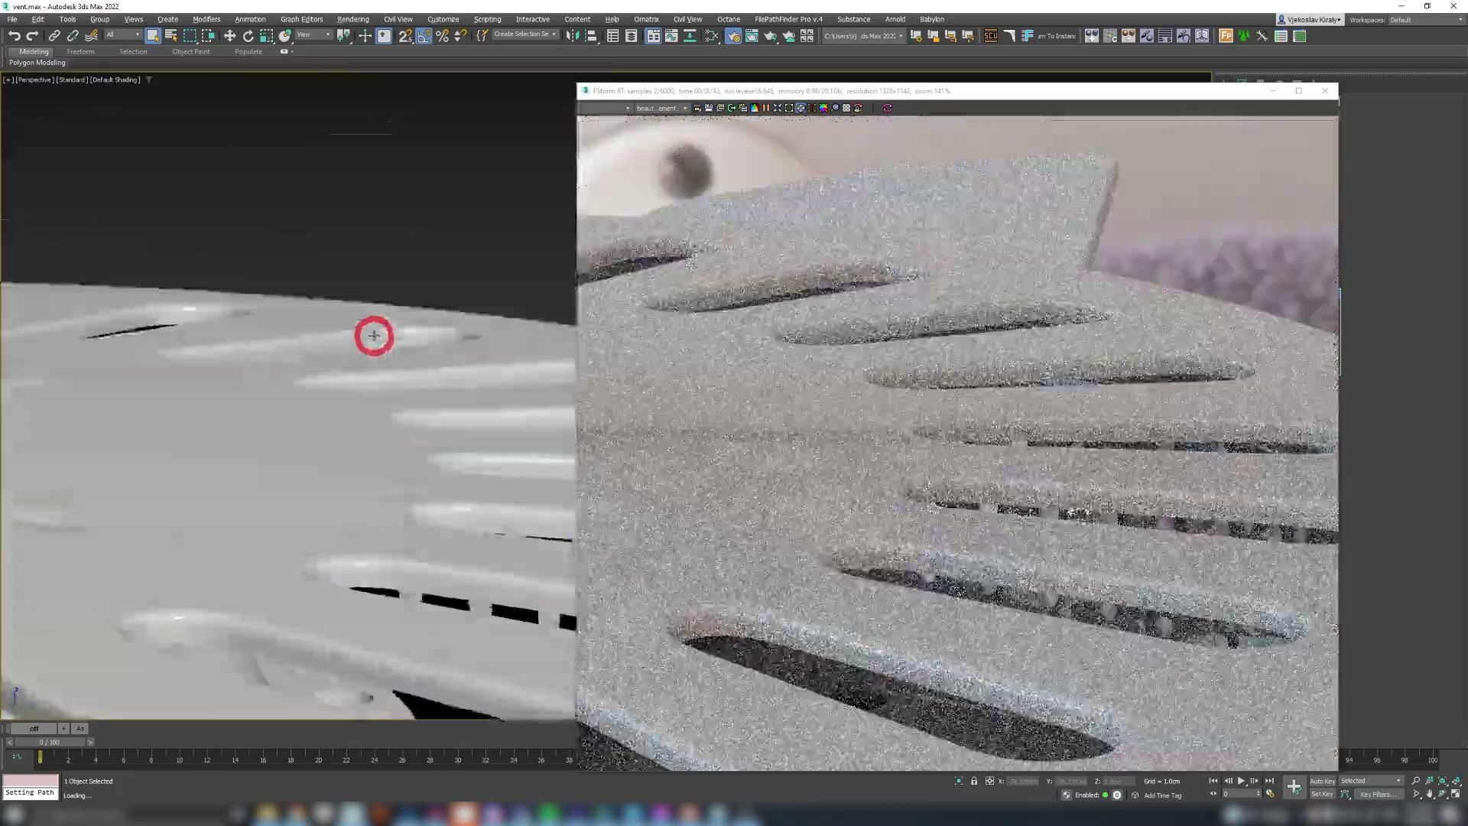
mouse_move(374, 335)
alt+middle_down()
mouse_move(263, 456)
mouse_move(420, 321)
mouse_move(450, 326)
alt+middle_up()
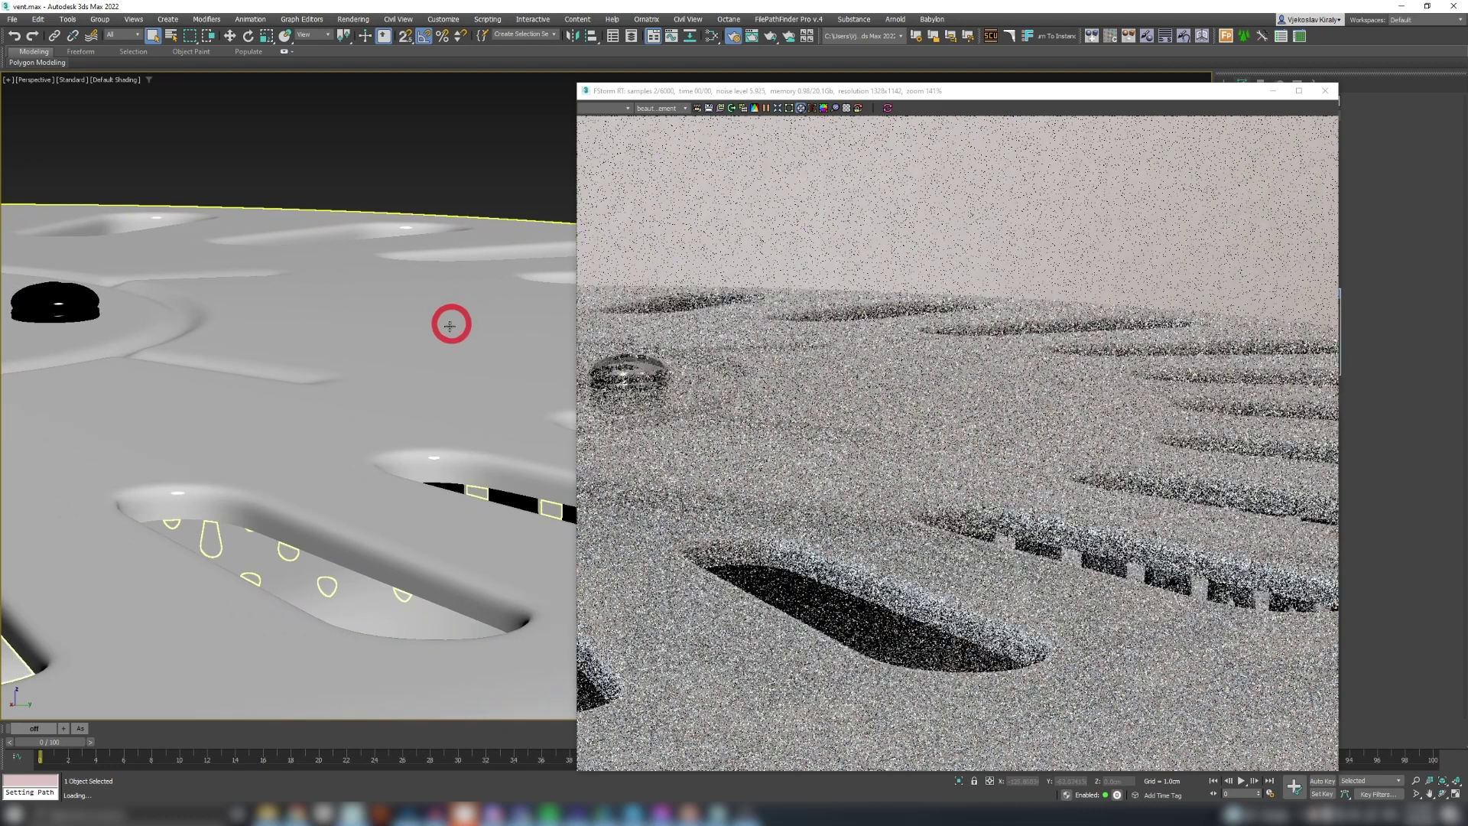